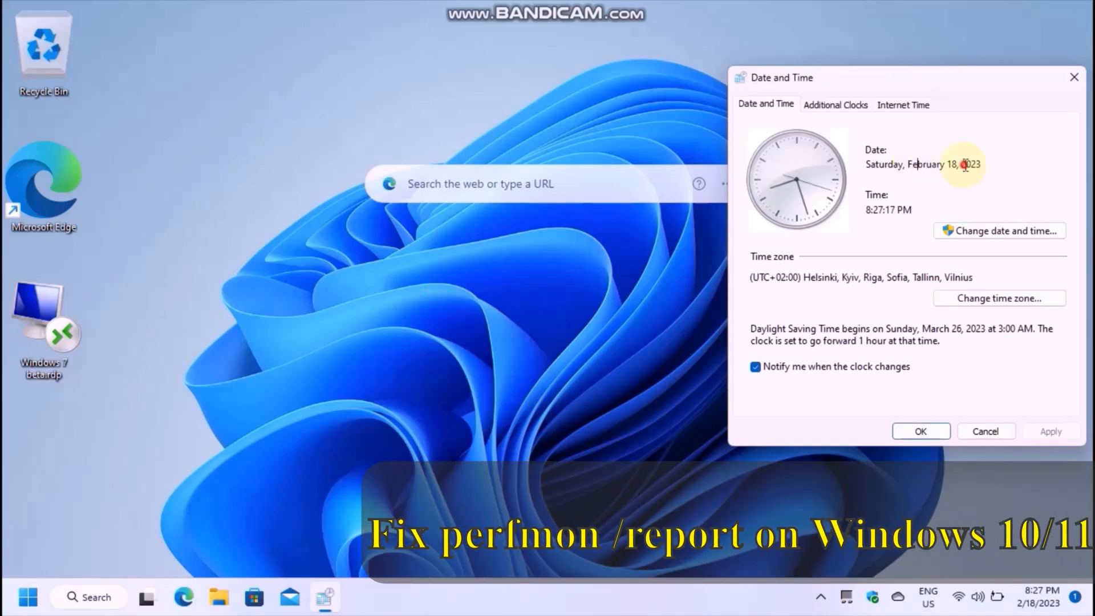
Run the 'perfmon /report' command from the Run box via its autocomplete suggestion.
left_click(965, 165)
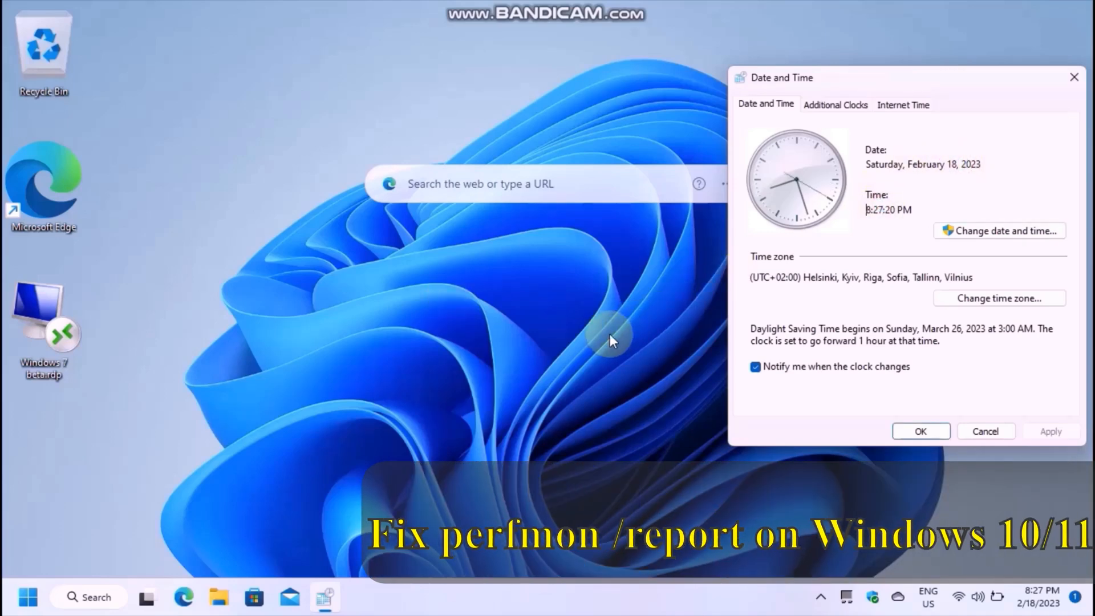
key("super+r")
type("per")
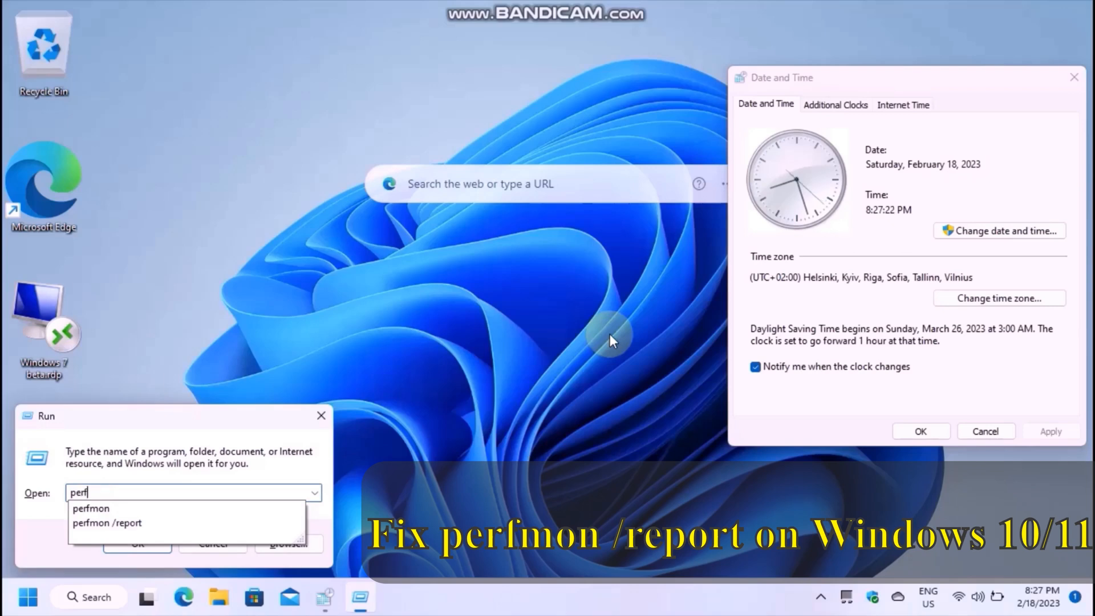
key("Down")
key("Down")
key("Return")
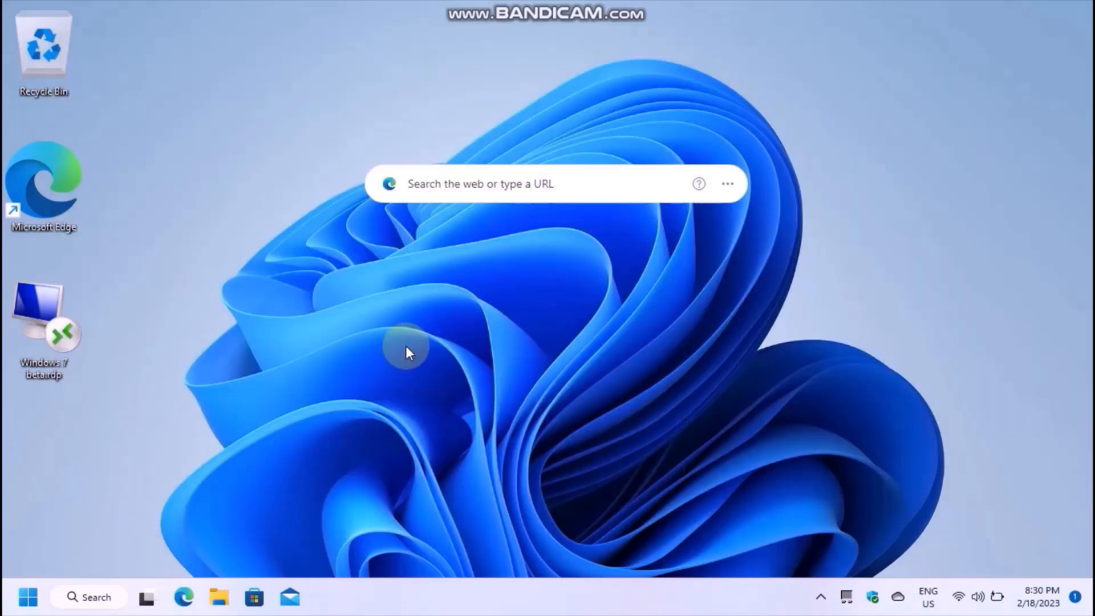
Reopen Run and shorten the command to plain 'perfmon' by removing '/report'.
key("super+r")
left_click(158, 492)
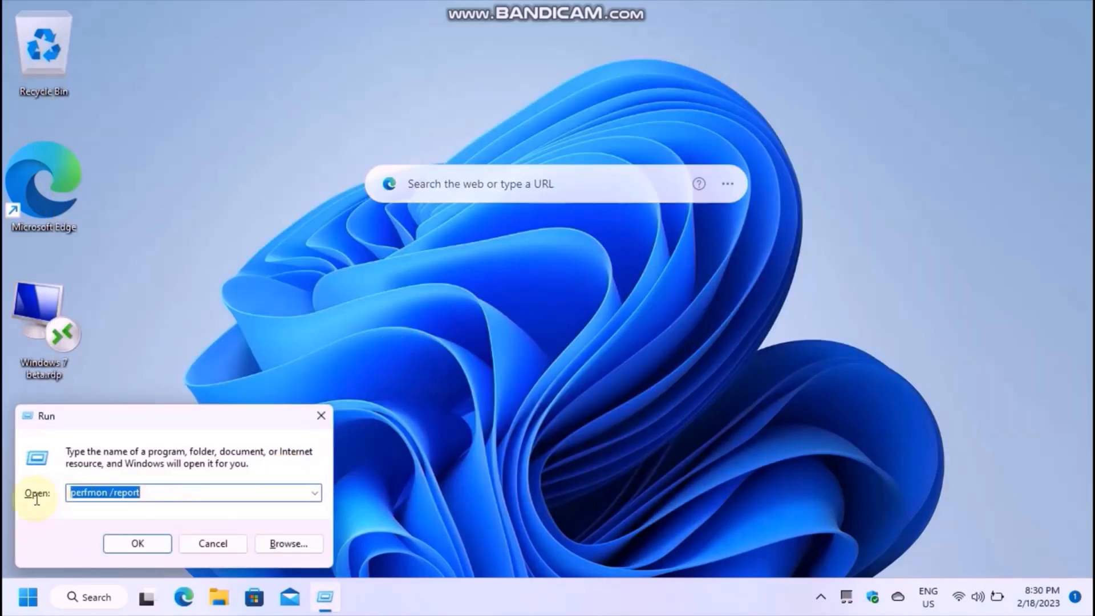
left_click(159, 491)
left_click_drag(144, 492, 108, 493)
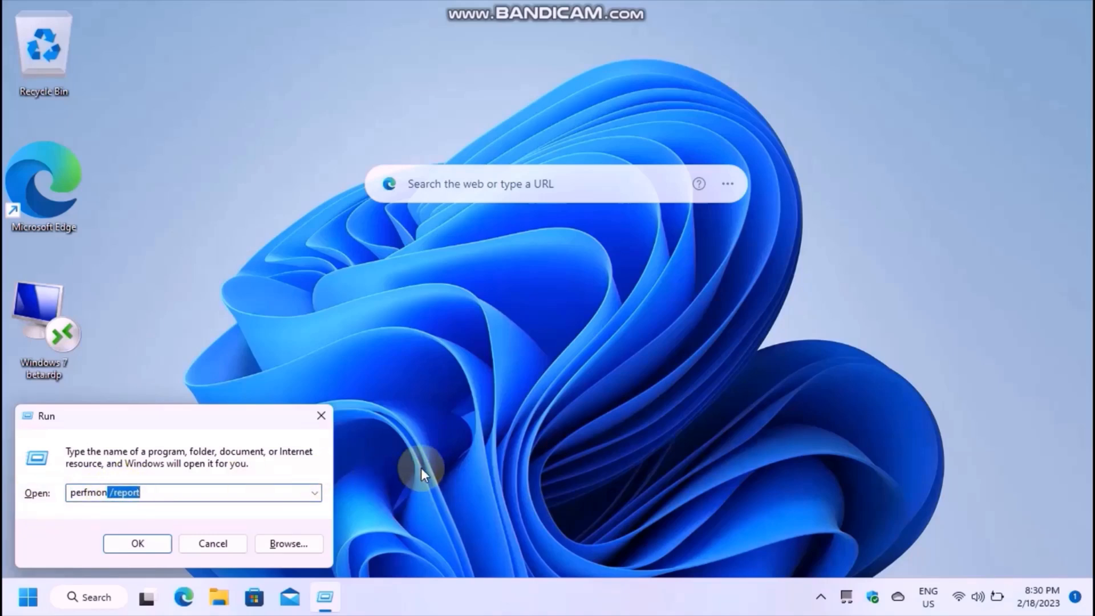
key("BackSpace")
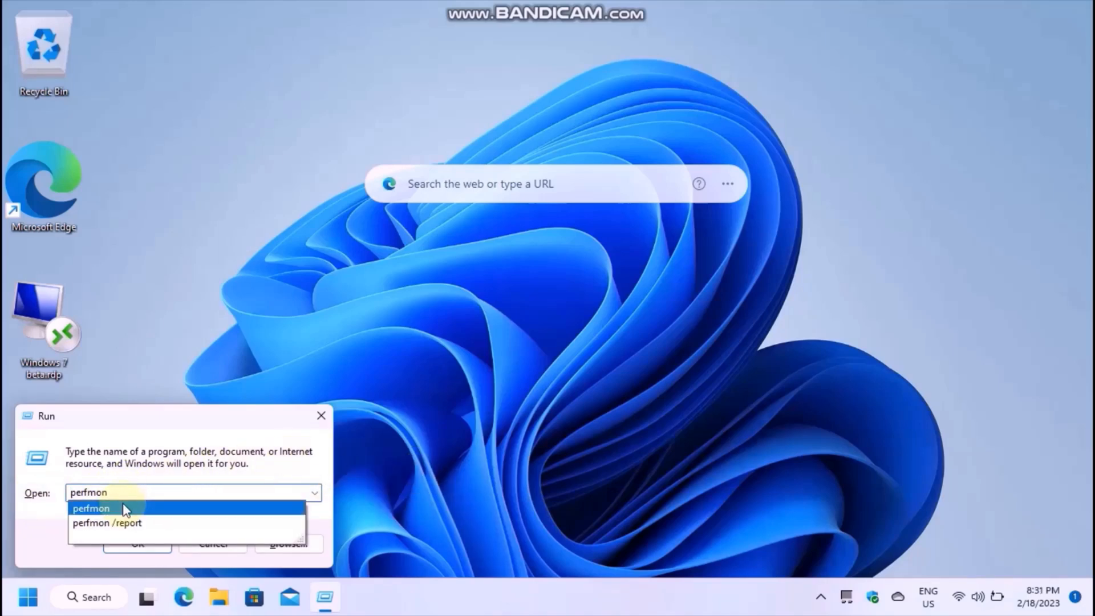
left_click(124, 509)
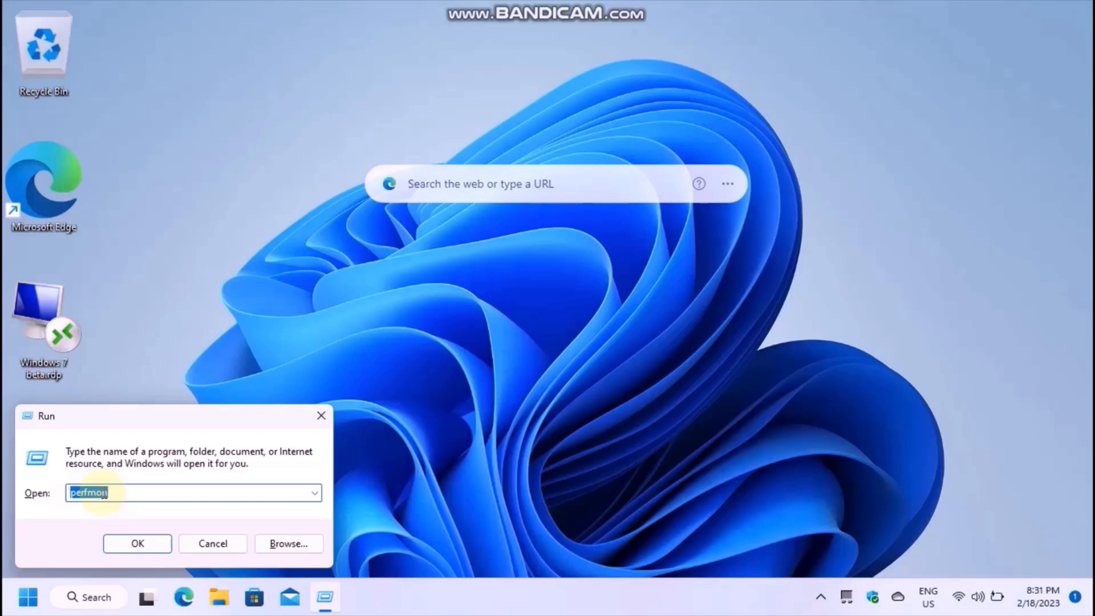
Launch Performance Monitor maximized and show the User Defined data collector sets.
left_click(138, 543)
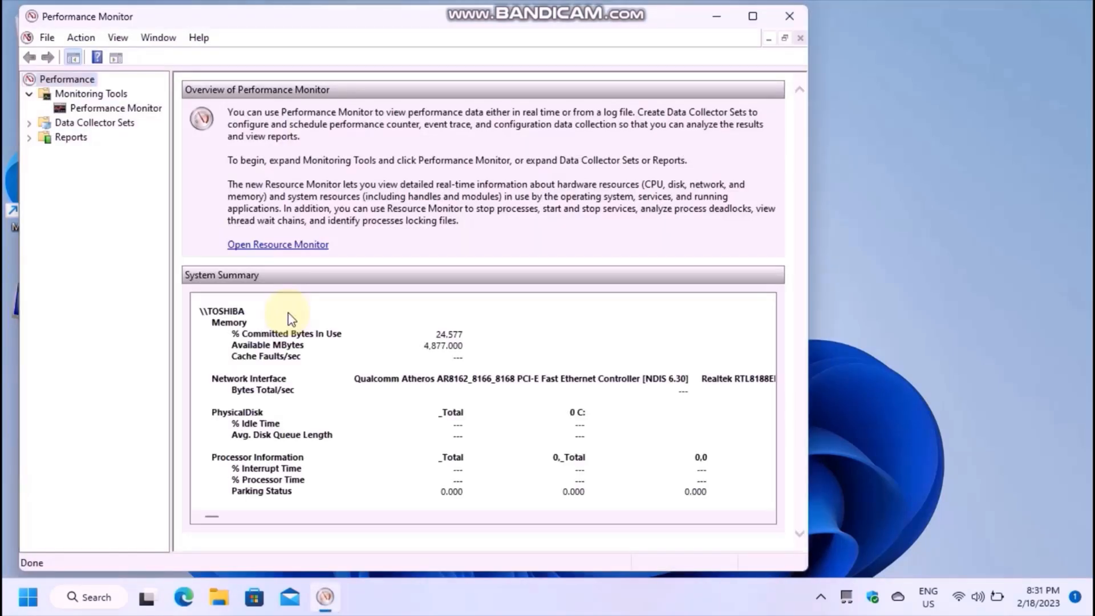
left_click(752, 15)
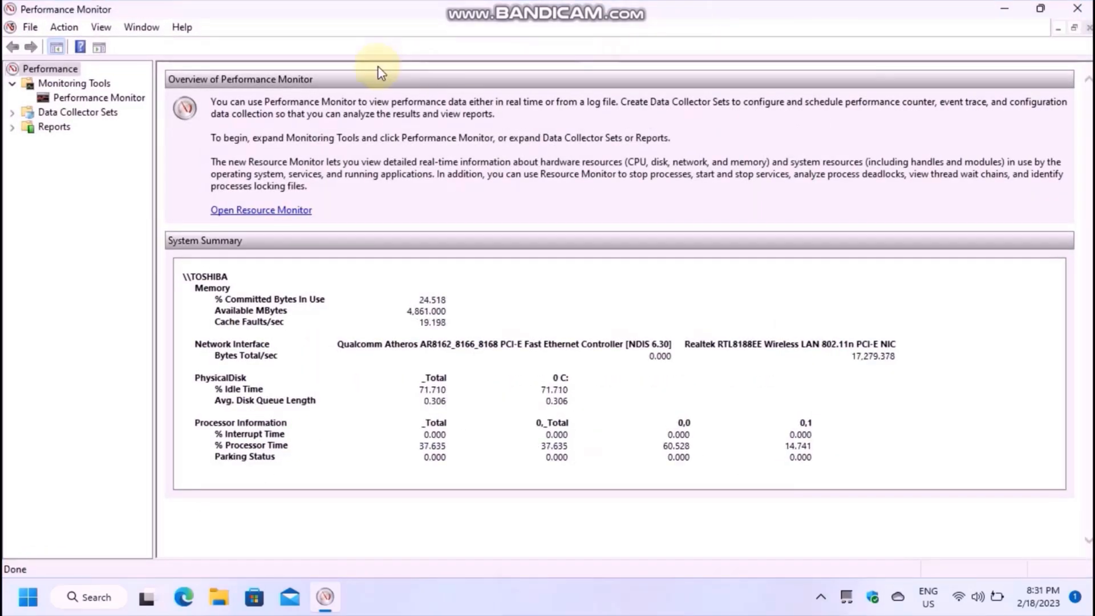
left_click(14, 112)
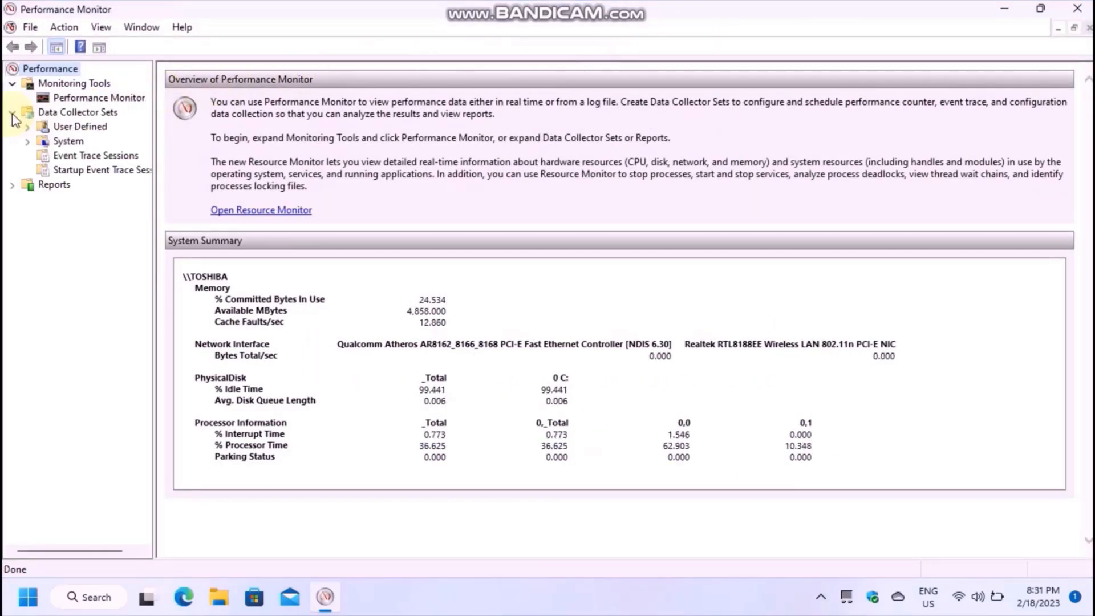
left_click(79, 126)
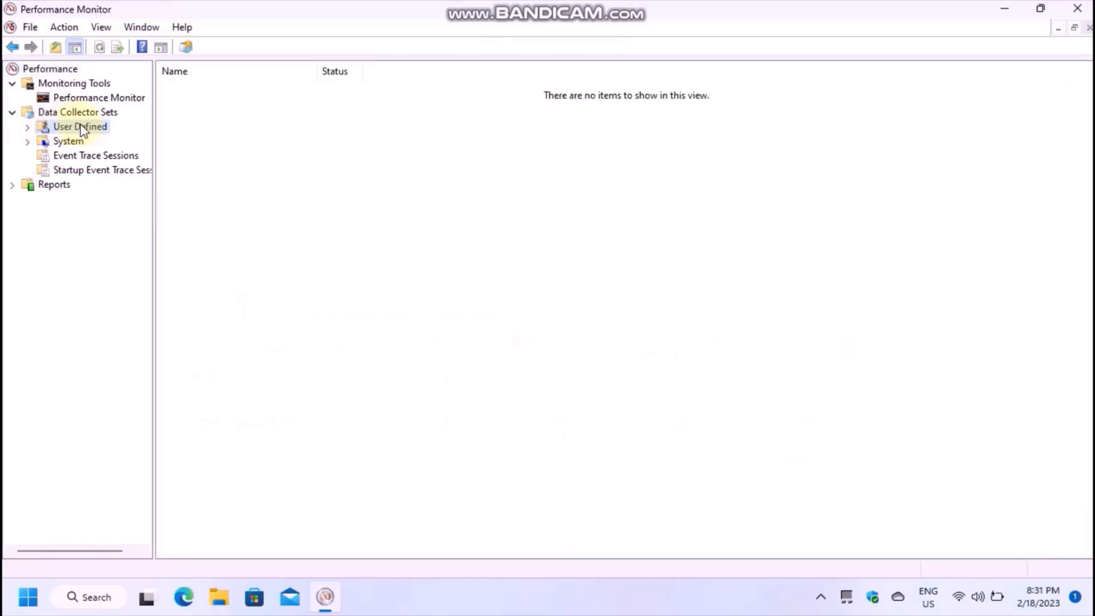
Create a New Data Collector Set from the System Performance template, keeping the default root directory.
left_click(187, 49)
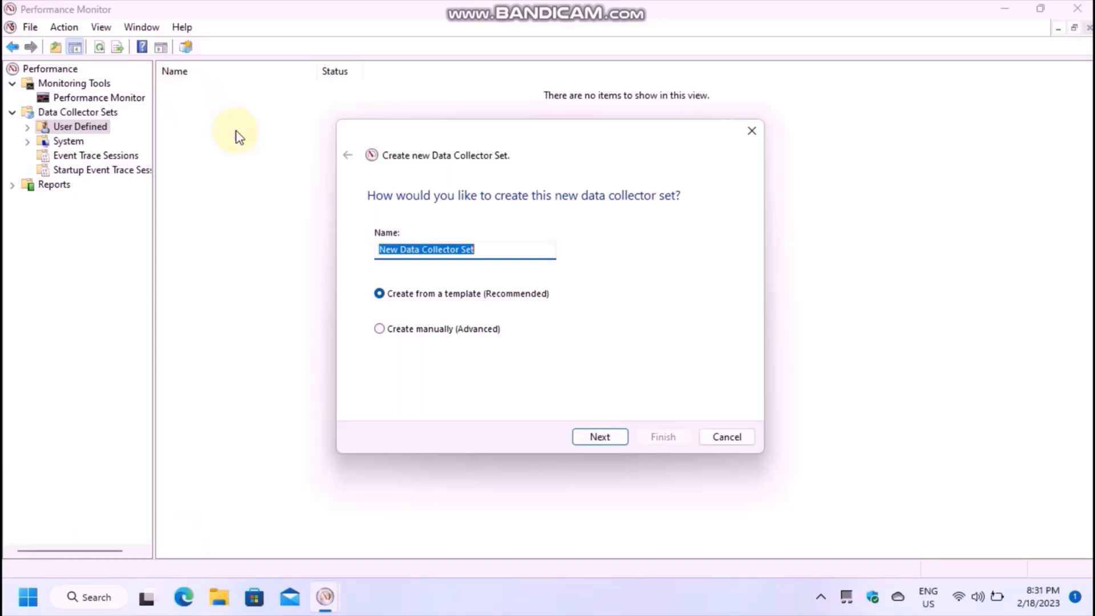
left_click(495, 249)
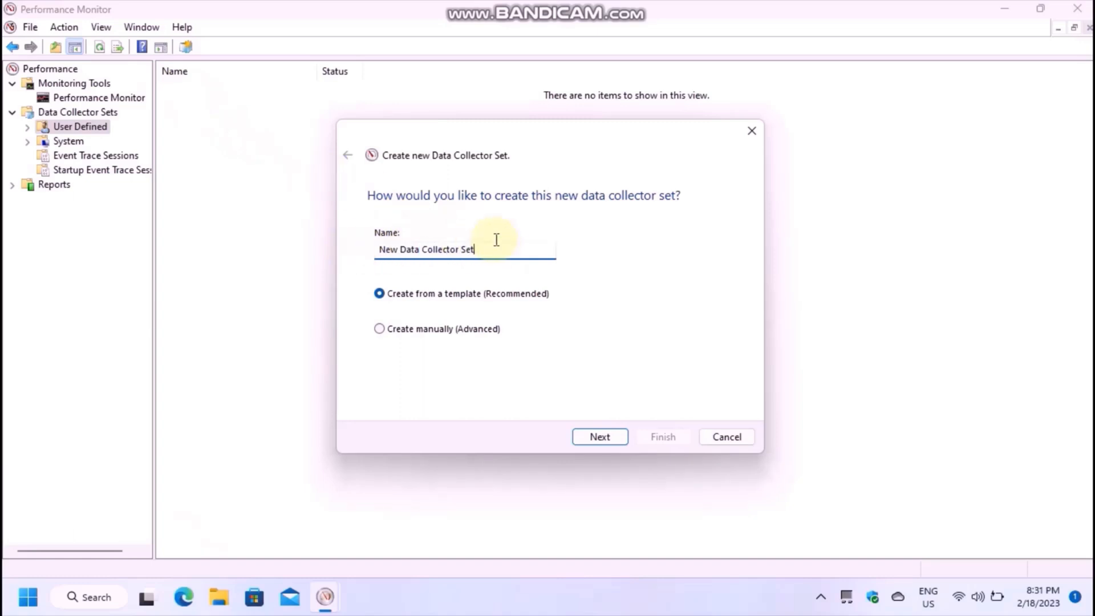
left_click(601, 437)
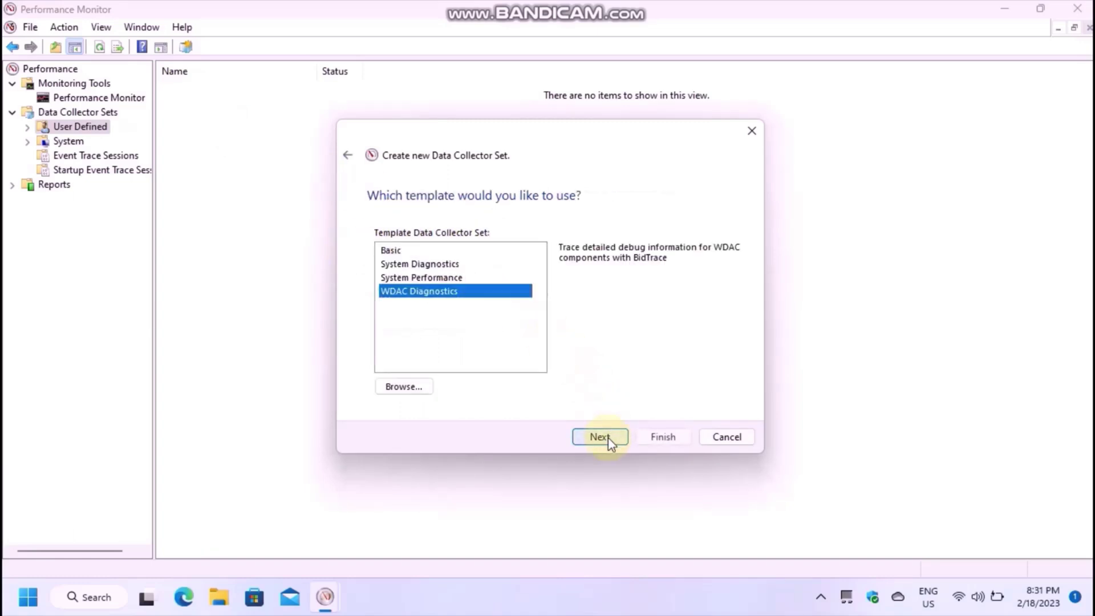
left_click(453, 280)
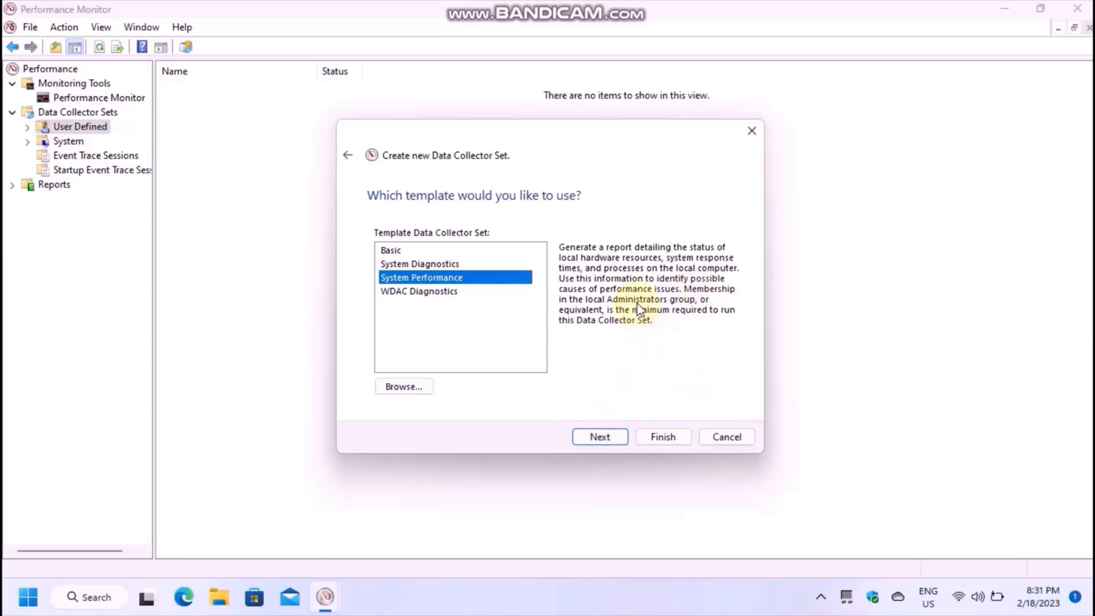
left_click(600, 437)
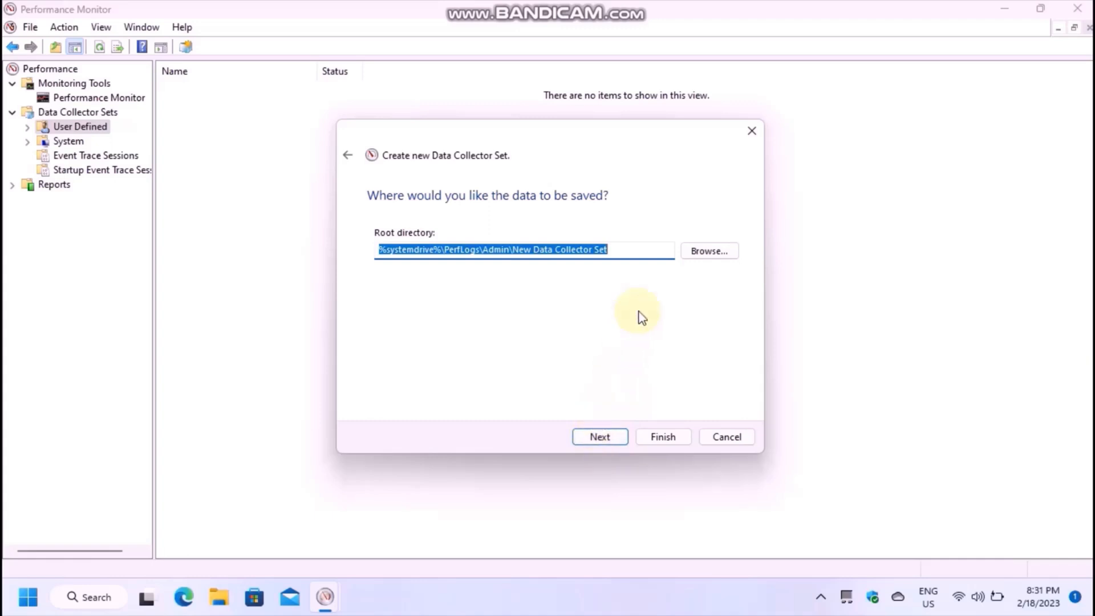
left_click(607, 438)
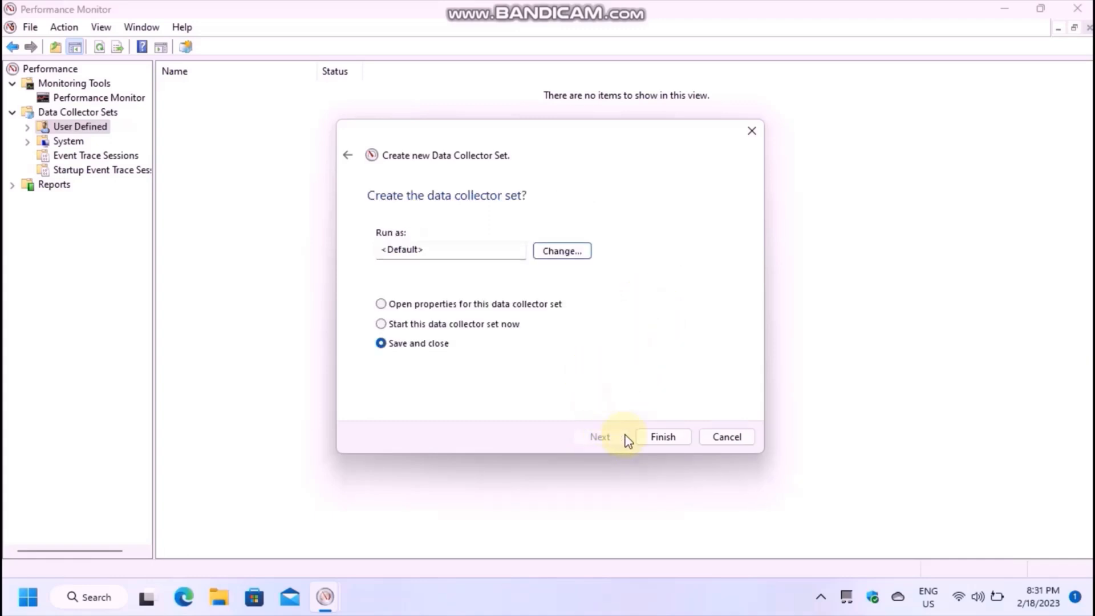
Save the set, start its data collection and view its latest System Performance Report.
left_click(663, 437)
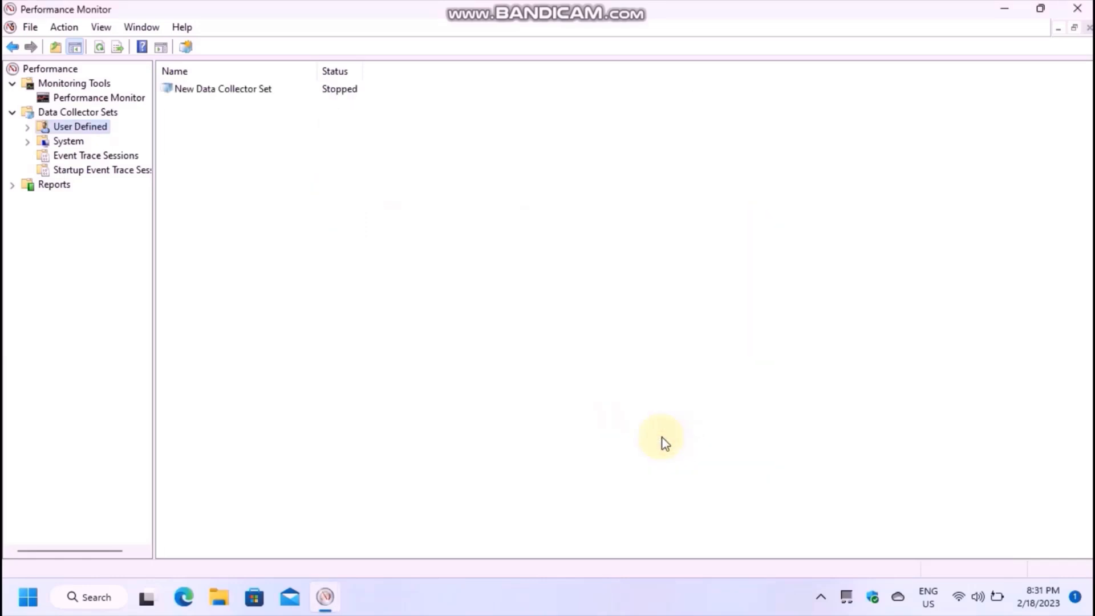
left_click(253, 92)
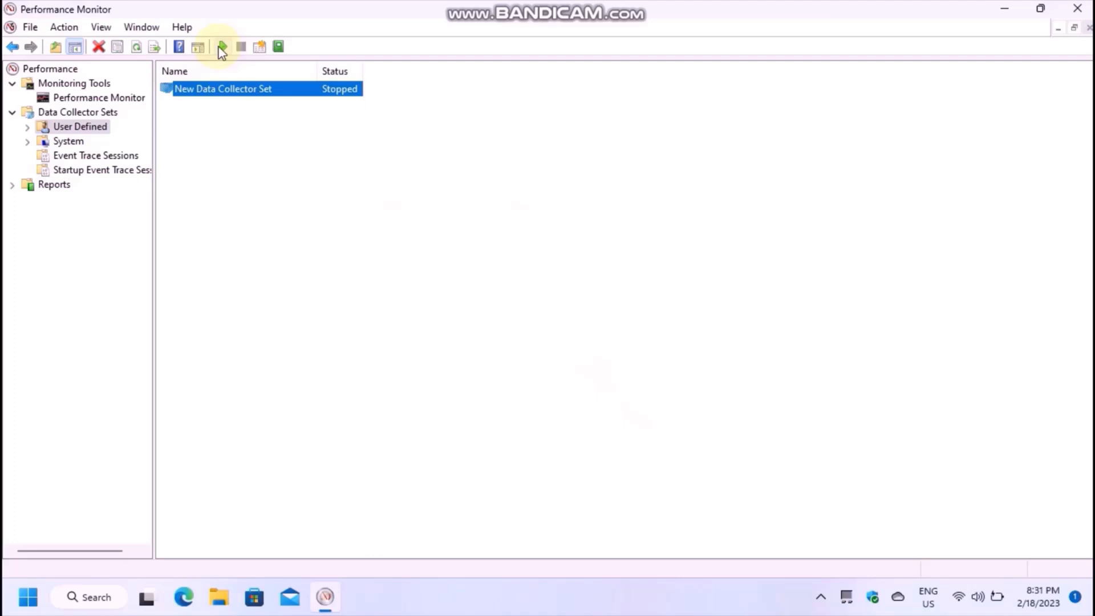
left_click(221, 47)
double_click(254, 89)
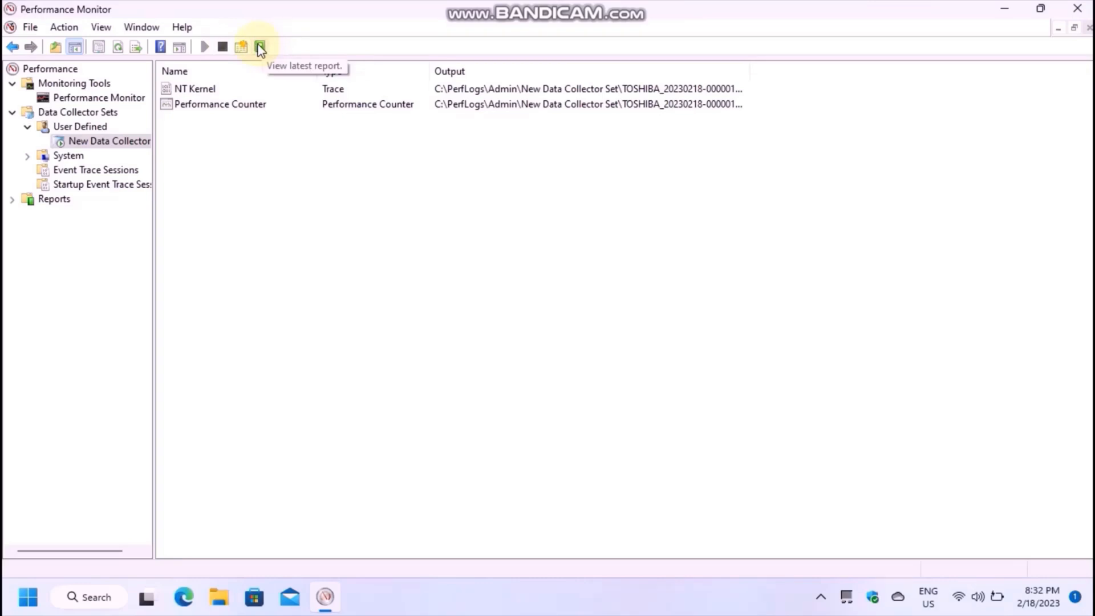
left_click(259, 48)
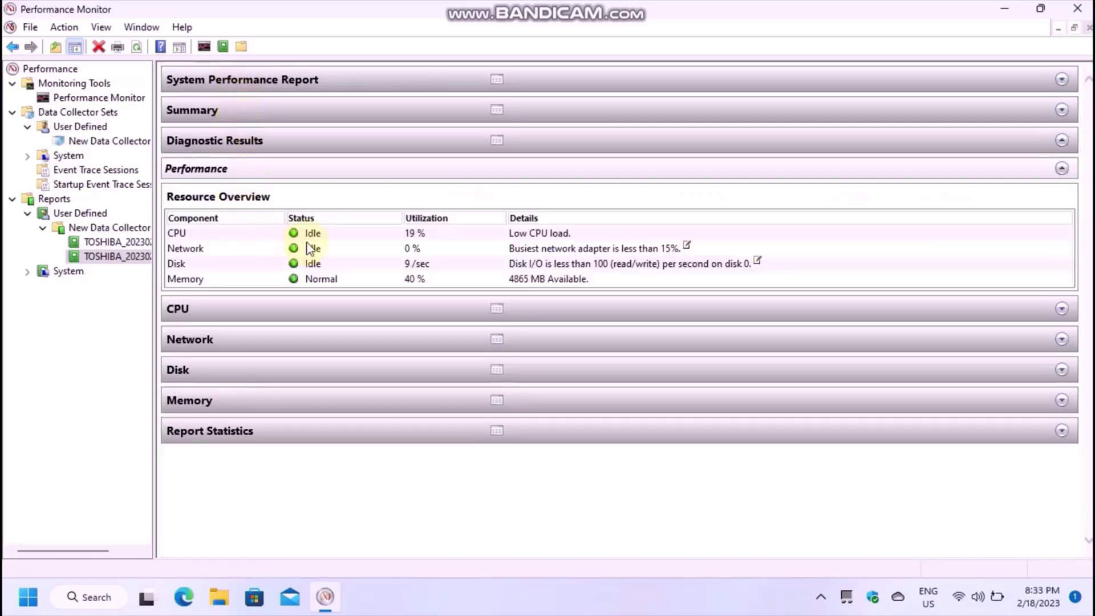
Expand the report's CPU and Process sections, then collapse Process again.
left_click(310, 310)
left_click(284, 343)
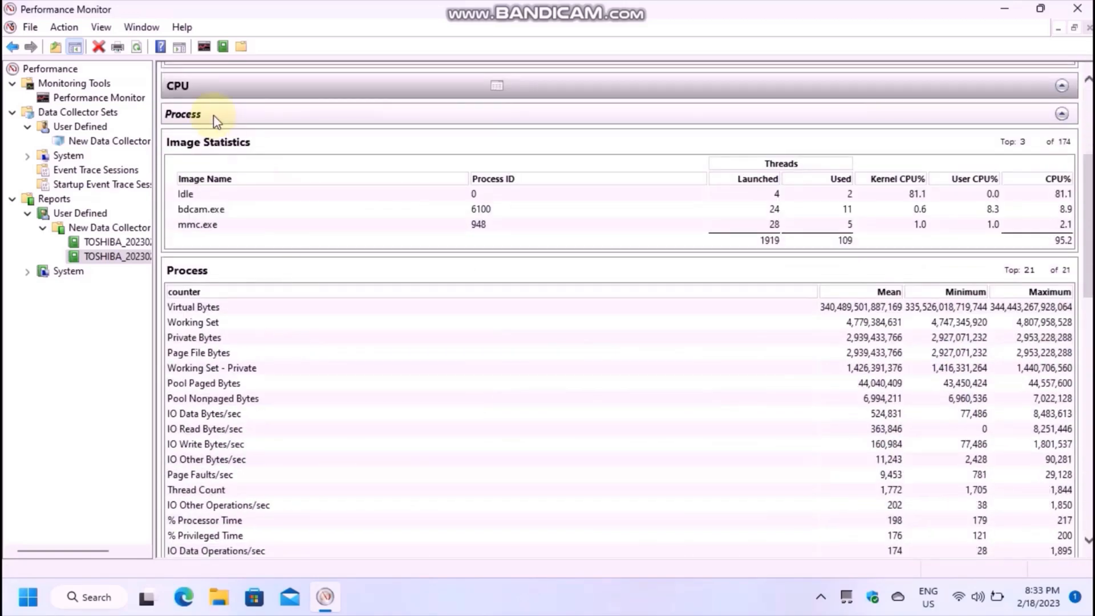
left_click(215, 115)
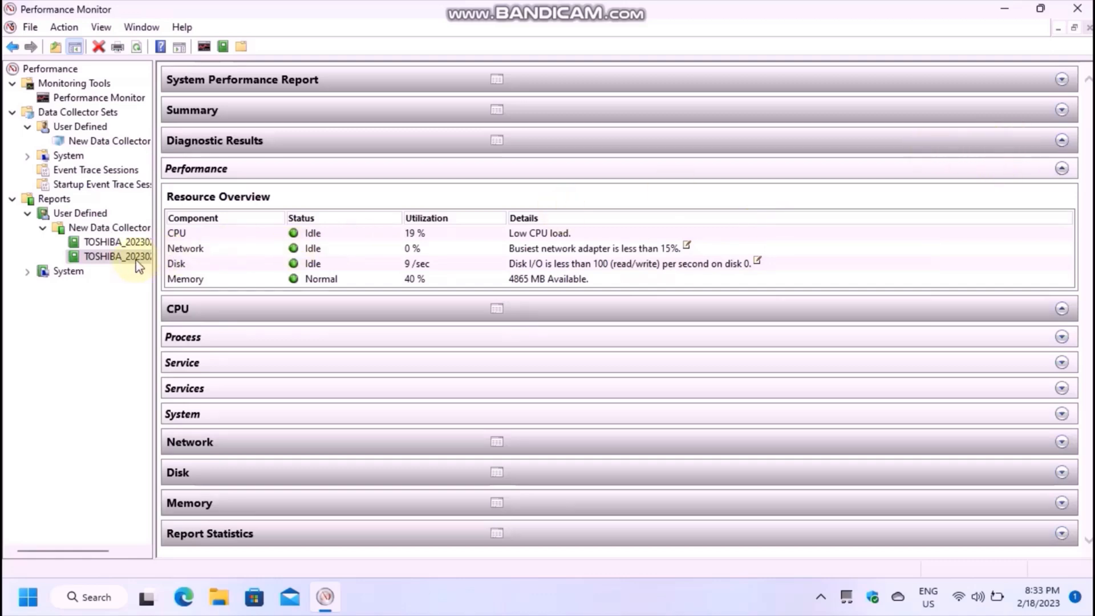
Delete the second TOSHIBA report from the tree and confirm.
right_click(119, 256)
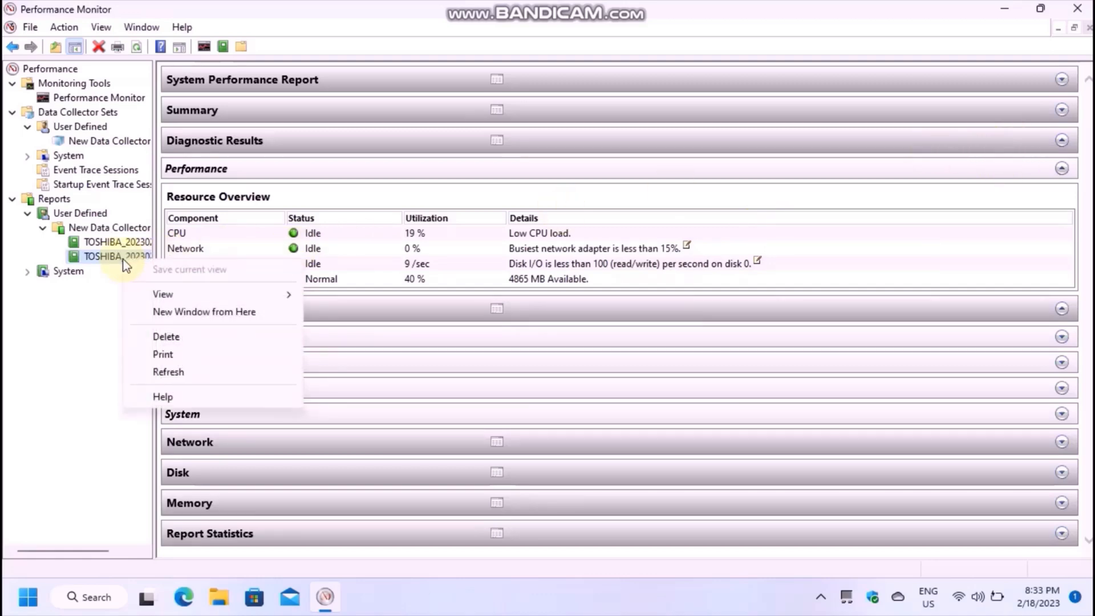
left_click(166, 336)
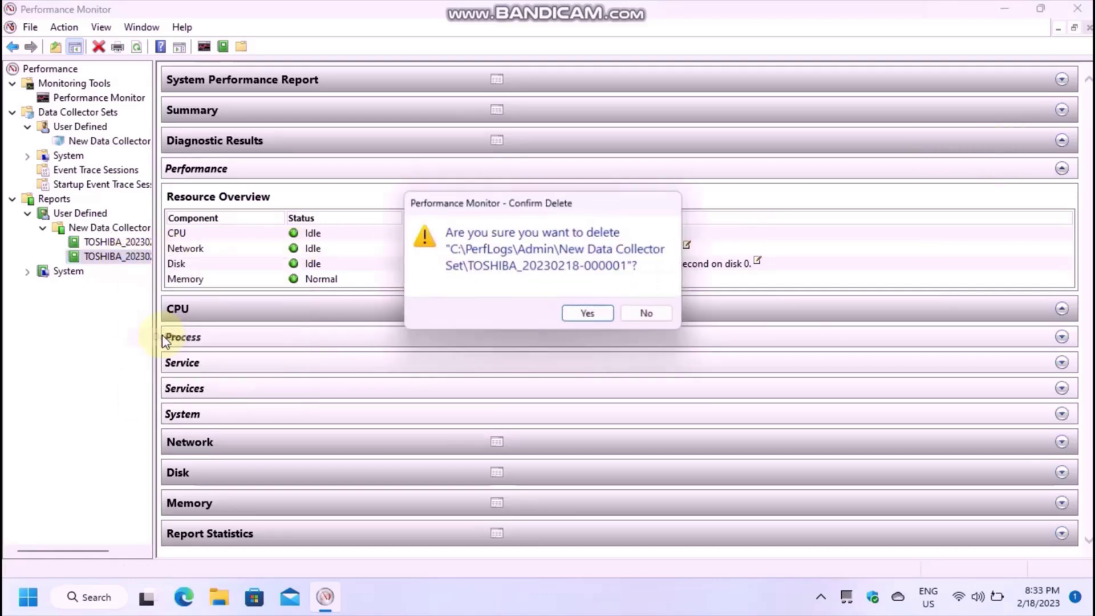
left_click(589, 314)
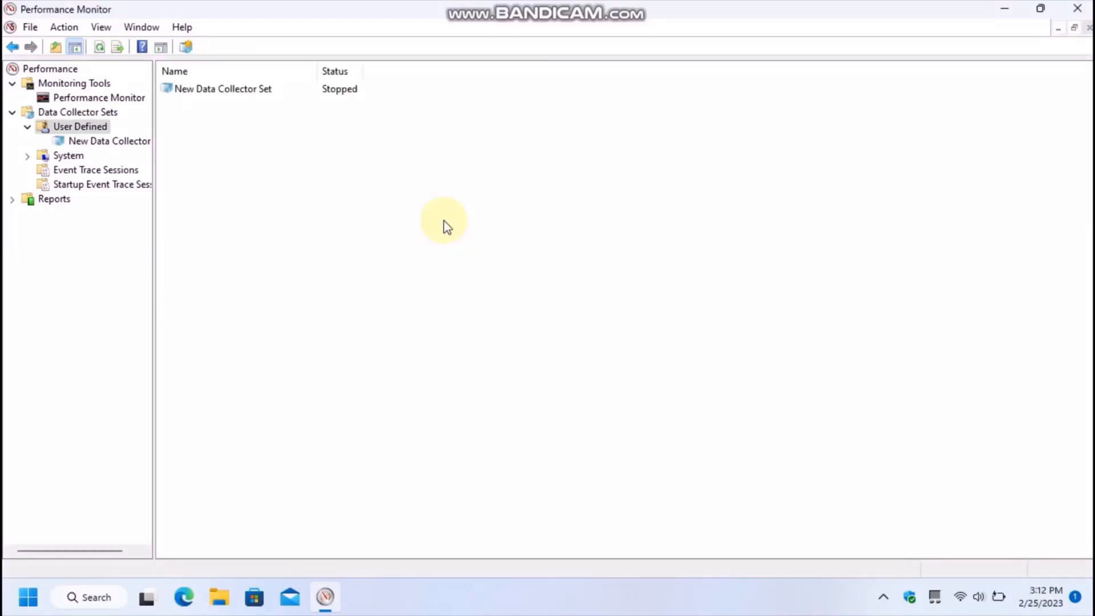